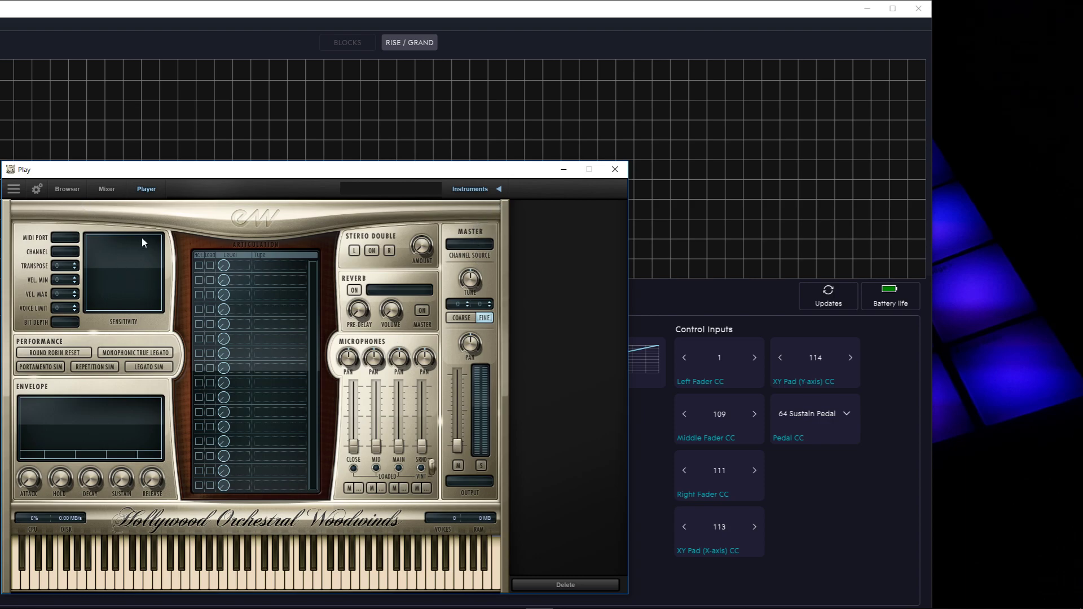
Load 2FH LegRep RRx4 from EW Hollywood Brass Diamond, 2 French Horns, 01 Long, and show it in the player view.
{"action": "left_click", "coordinate": [68, 189]}
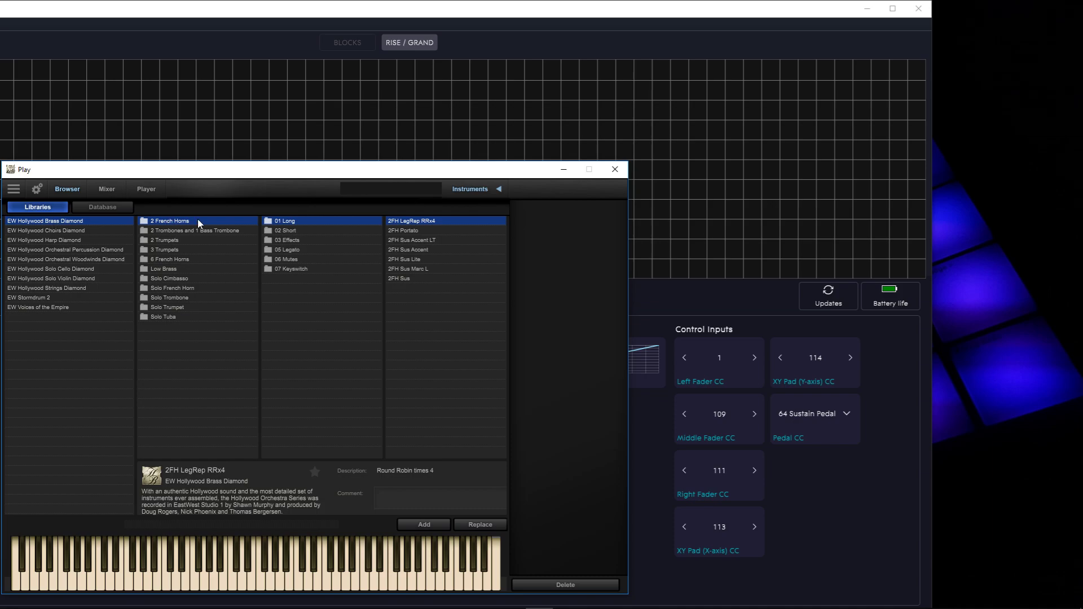
{"action": "left_click", "coordinate": [417, 525]}
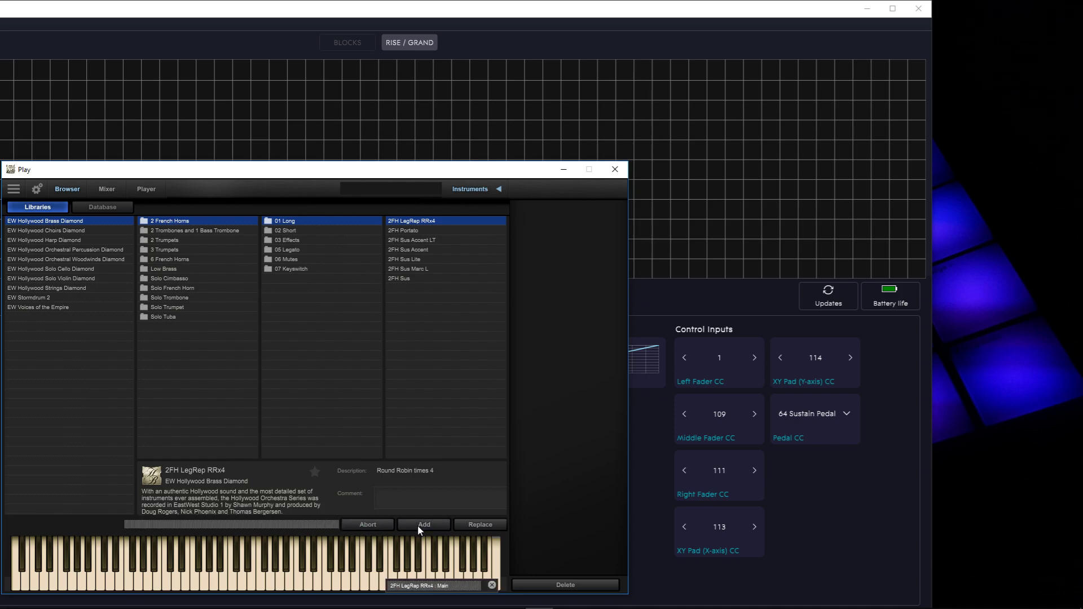
{"action": "left_click", "coordinate": [147, 190]}
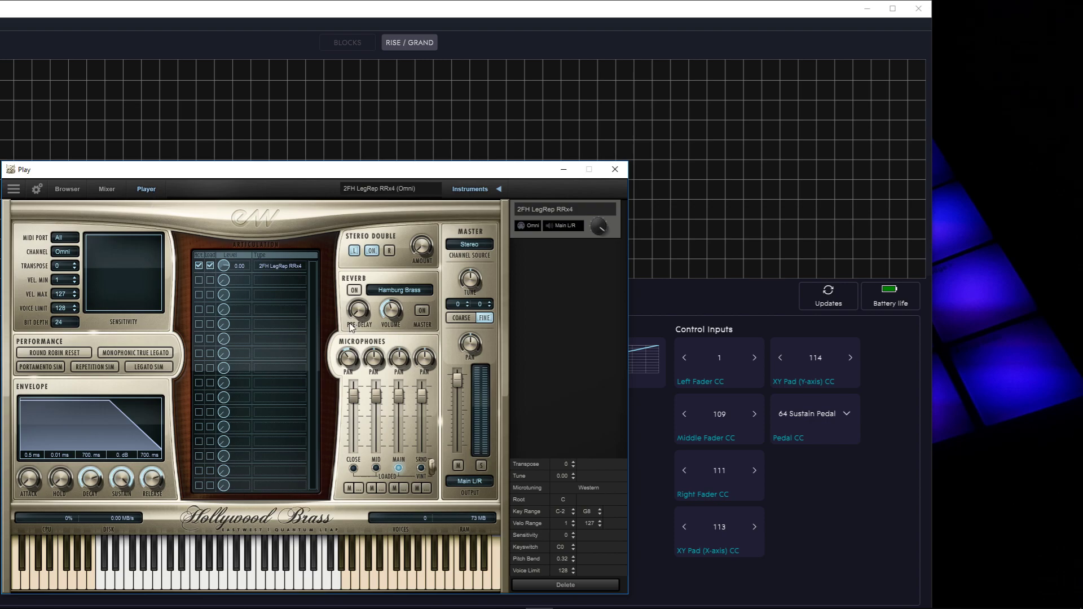
Enable the Hamburg Brass reverb and slightly lower the master volume of the loaded French horns.
{"action": "left_click", "coordinate": [353, 290]}
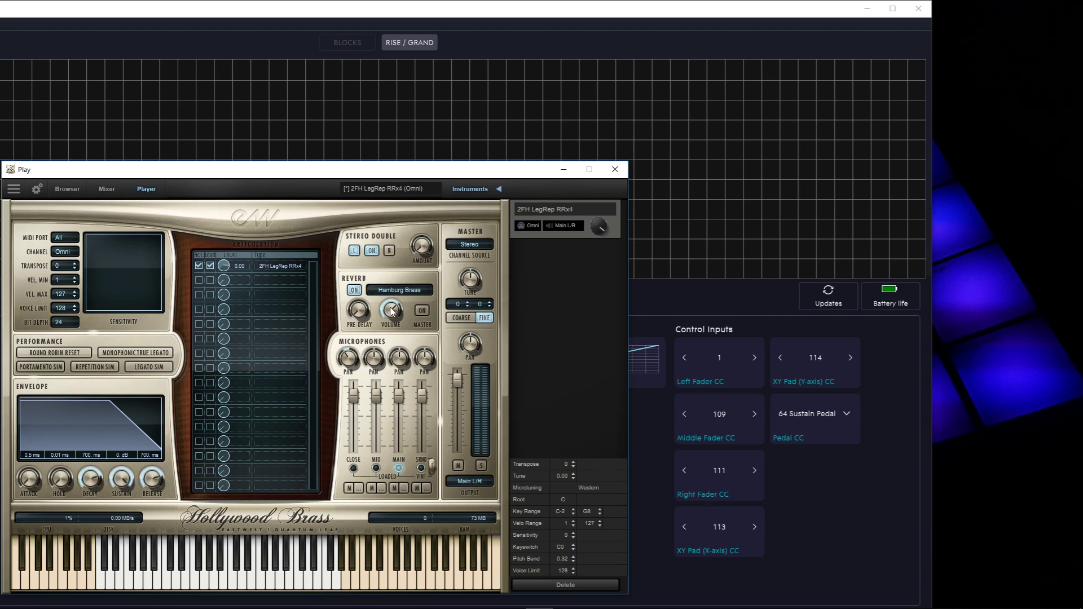
{"action": "left_click_drag", "start_coordinate": [461, 381], "coordinate": [461, 402]}
Switch to the ROLI dashboard window and set the Slide CC to 1.
{"action": "left_click", "coordinate": [167, 12]}
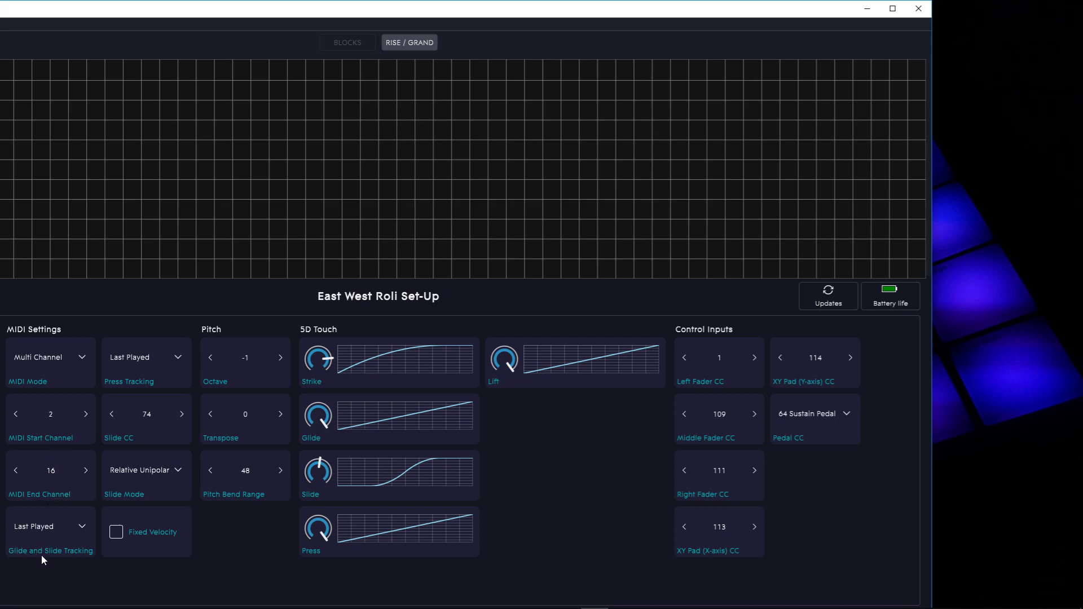
{"action": "double_click", "coordinate": [148, 415]}
{"action": "type", "text": "1"}
{"action": "key", "text": "Return"}
Switch to Play, check the options of the envelope's Hold and Release knobs, and move its window off the dashboard's MIDI settings.
{"action": "key", "text": "alt+Tab"}
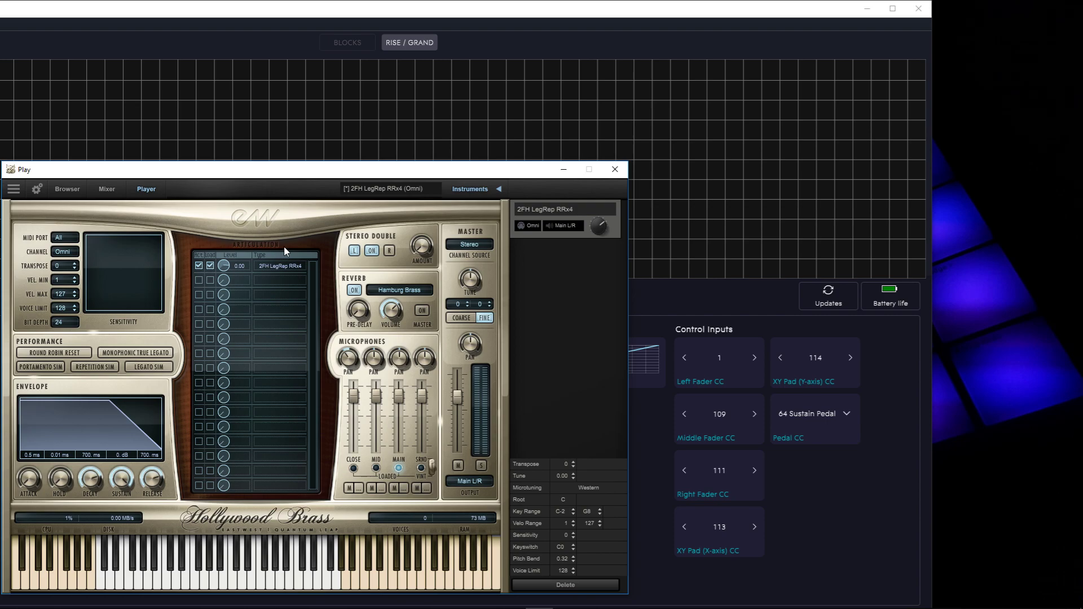
{"action": "right_click", "coordinate": [57, 484]}
{"action": "right_click", "coordinate": [155, 477]}
{"action": "left_click", "coordinate": [168, 495]}
{"action": "left_click_drag", "start_coordinate": [179, 172], "coordinate": [457, 150]}
In the ROLI dashboard, keep Slide Mode on Relative Unipolar and set the Pitch Bend Range to 12.
{"action": "left_click", "coordinate": [143, 412]}
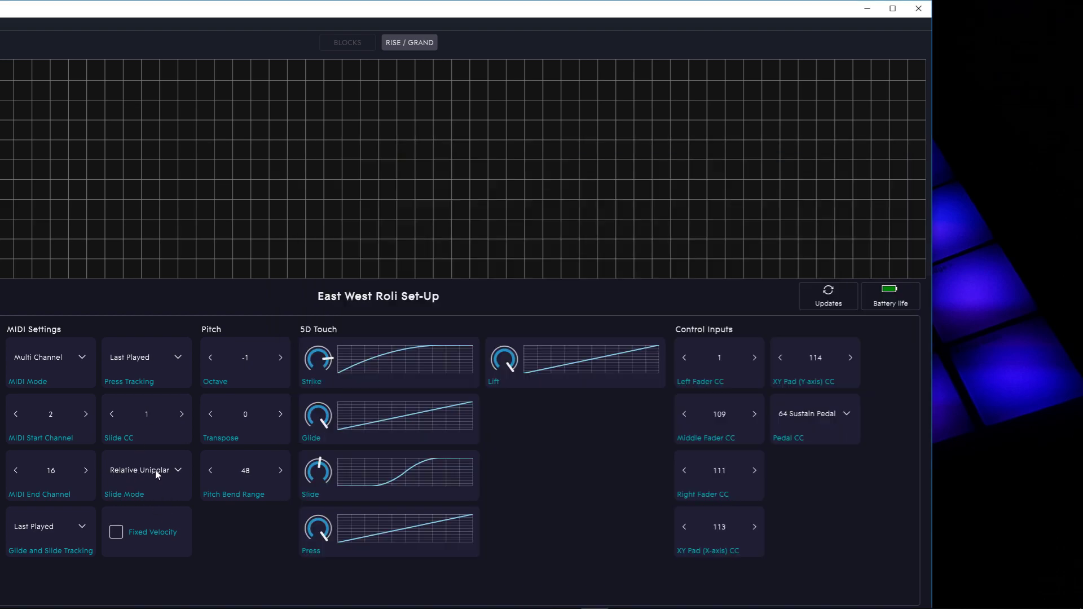
{"action": "left_click", "coordinate": [179, 471]}
{"action": "left_click", "coordinate": [204, 558]}
{"action": "double_click", "coordinate": [246, 471]}
{"action": "type", "text": "12"}
{"action": "key", "text": "Return"}
Switch to Play and set the French horn instrument's Pitch Bend to 12 and its MIDI channel to MPE.
{"action": "key", "text": "alt+Tab"}
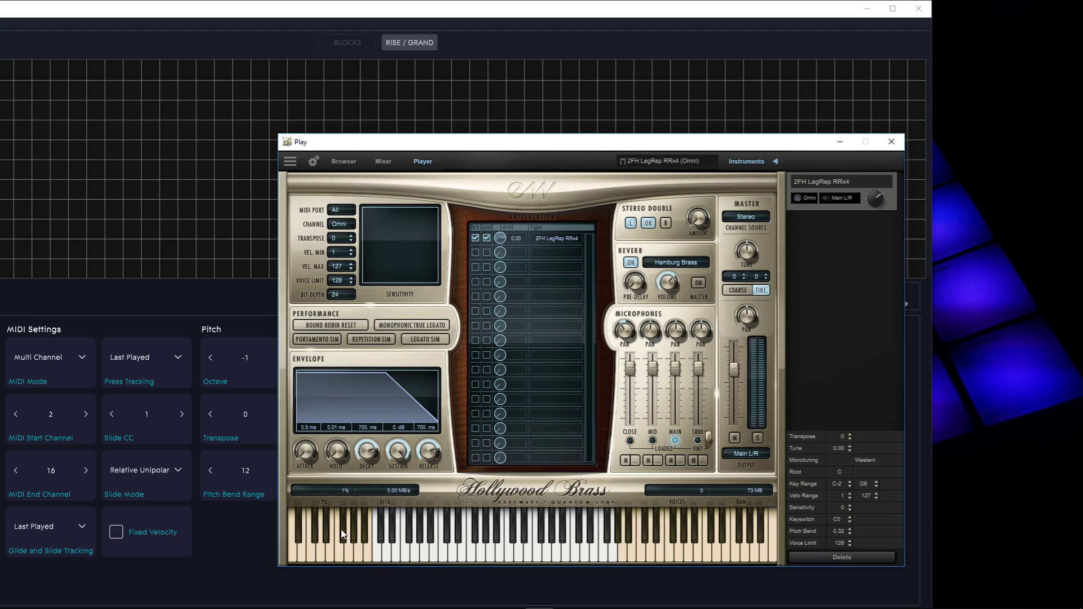
{"action": "double_click", "coordinate": [837, 532]}
{"action": "type", "text": "12"}
{"action": "left_click_drag", "start_coordinate": [573, 146], "coordinate": [394, 85]}
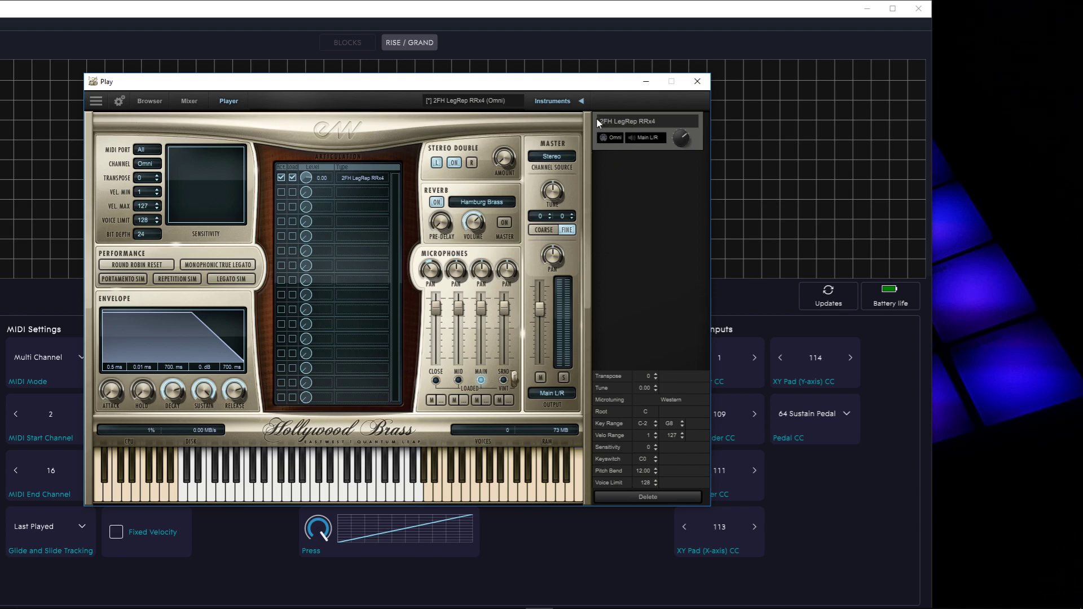
{"action": "left_click", "coordinate": [621, 138]}
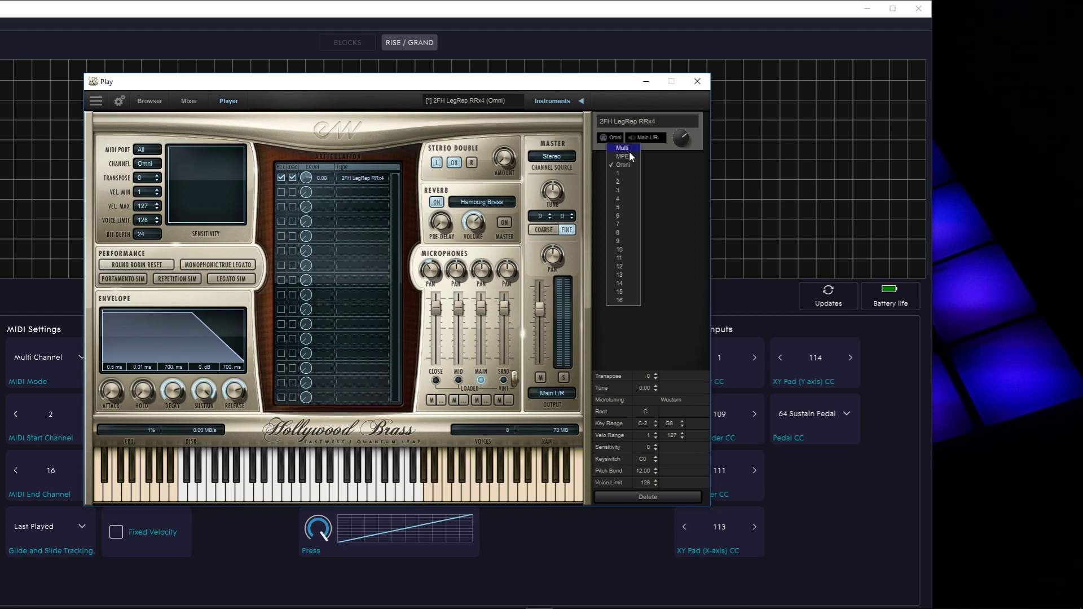
{"action": "left_click", "coordinate": [627, 157]}
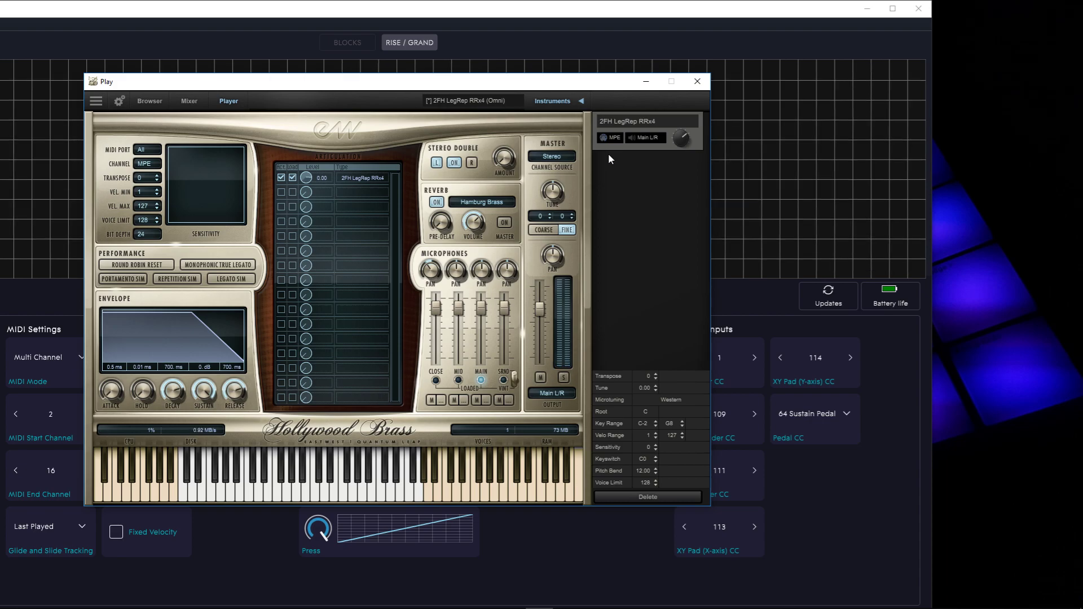
Switch to the ROLI dashboard and set the Left Fader CC to 117.
{"action": "left_click", "coordinate": [652, 22]}
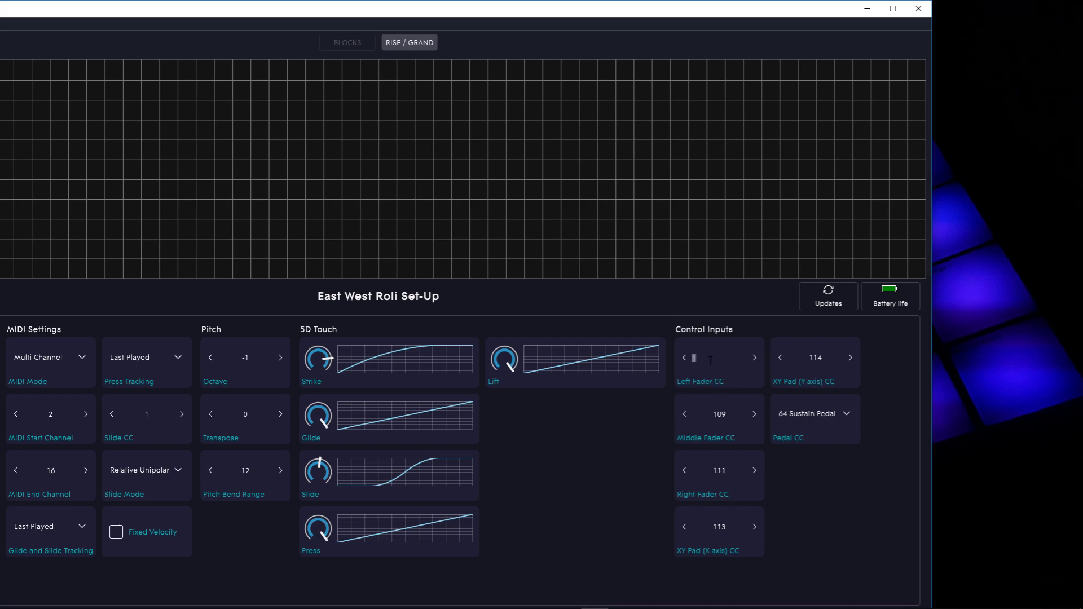
{"action": "type", "text": "117"}
{"action": "type", "text": "117"}
{"action": "key", "text": "Return"}
Switch to Play, look through its instrument libraries and database, and return to the player view.
{"action": "key", "text": "alt+Tab"}
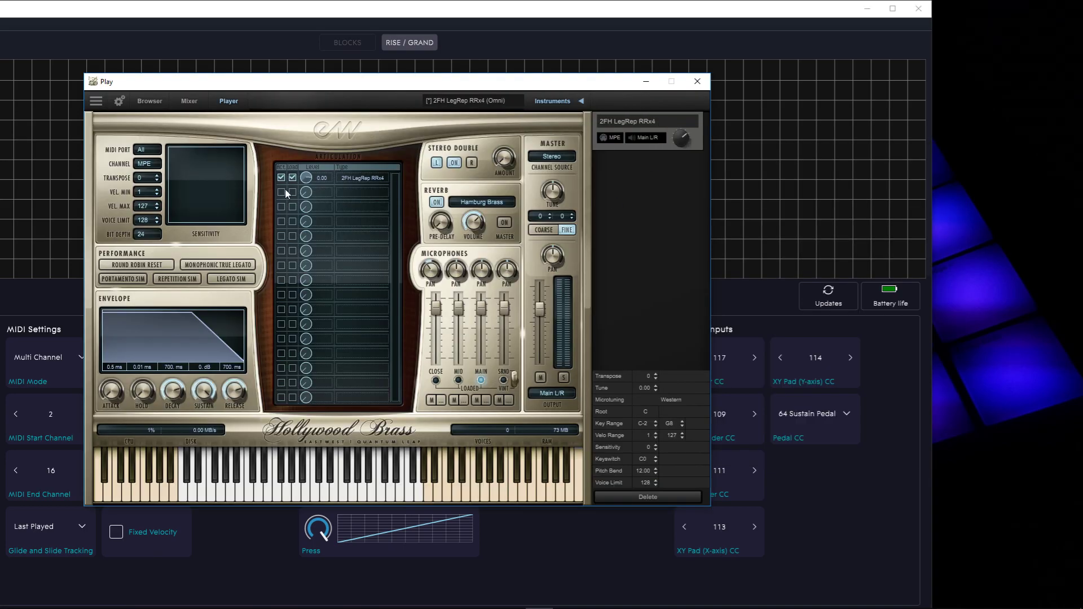
{"action": "left_click_drag", "start_coordinate": [216, 85], "coordinate": [313, 97]}
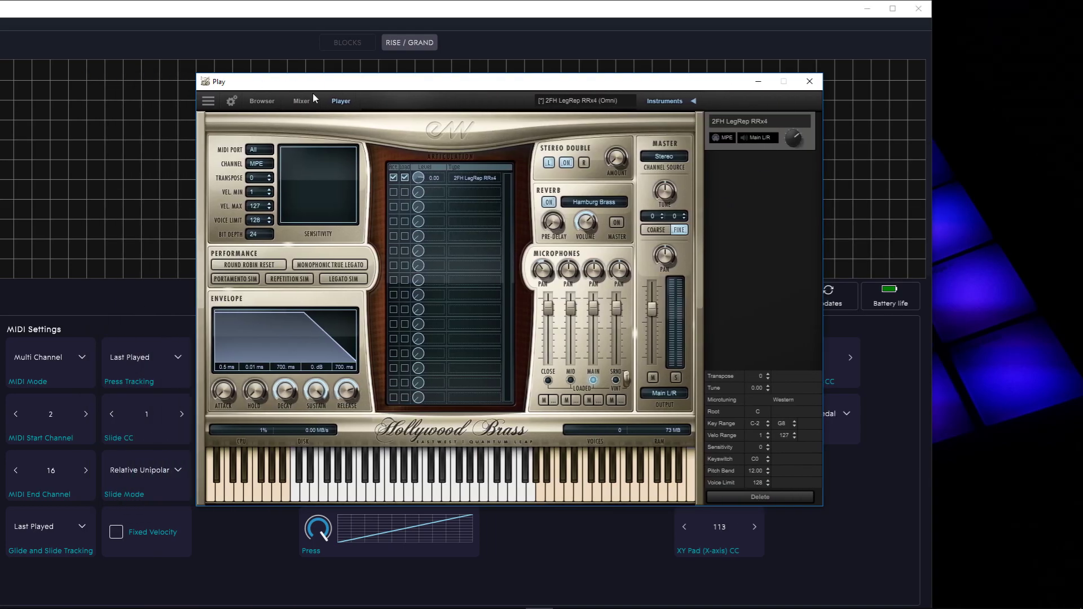
{"action": "left_click", "coordinate": [262, 102]}
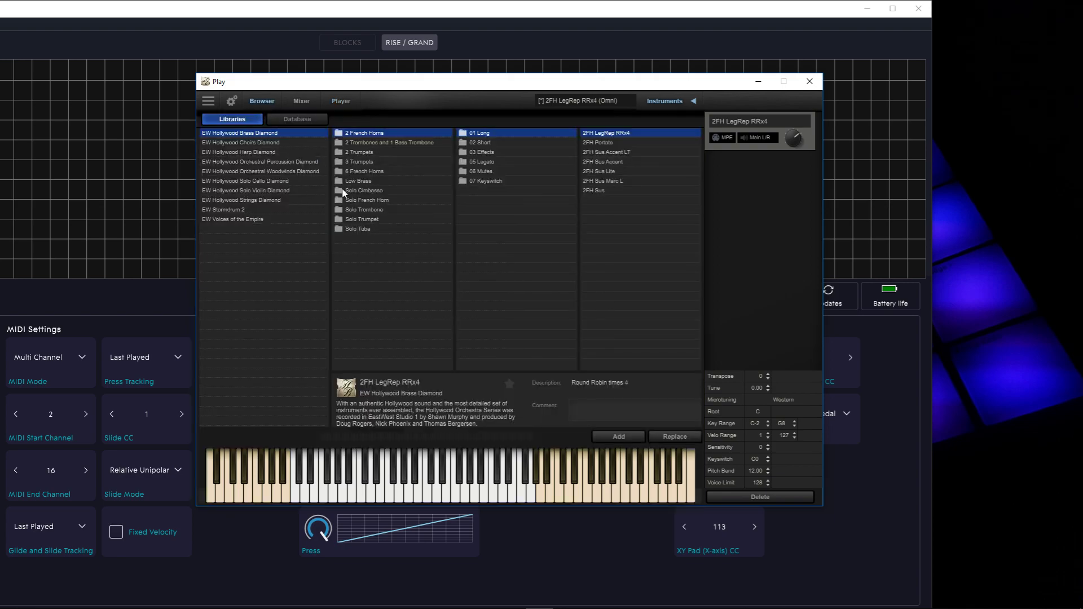
{"action": "left_click", "coordinate": [277, 120]}
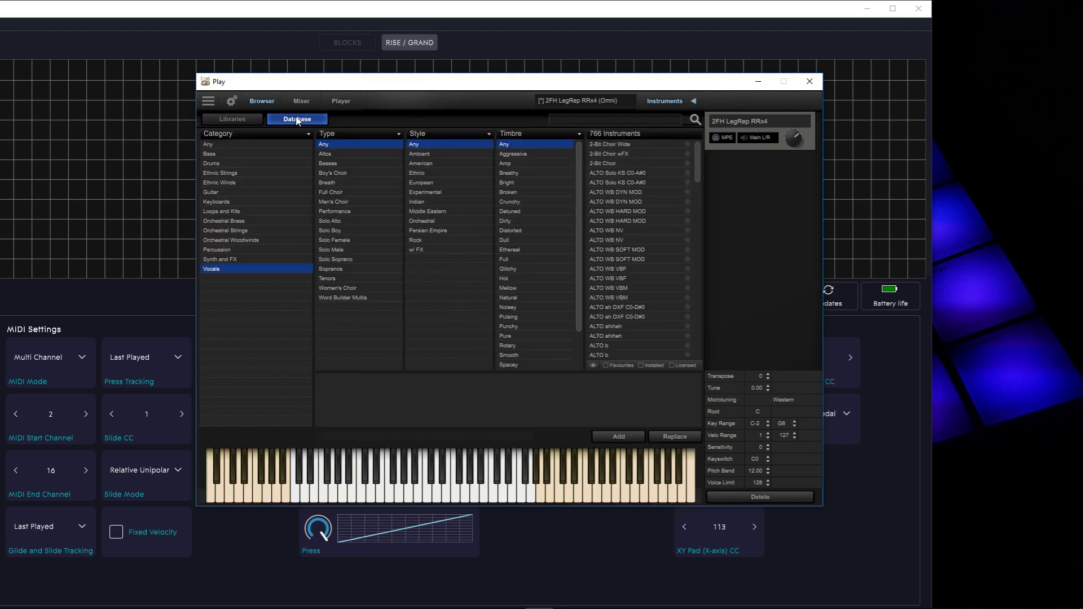
{"action": "left_click", "coordinate": [260, 117]}
{"action": "left_click", "coordinate": [346, 105]}
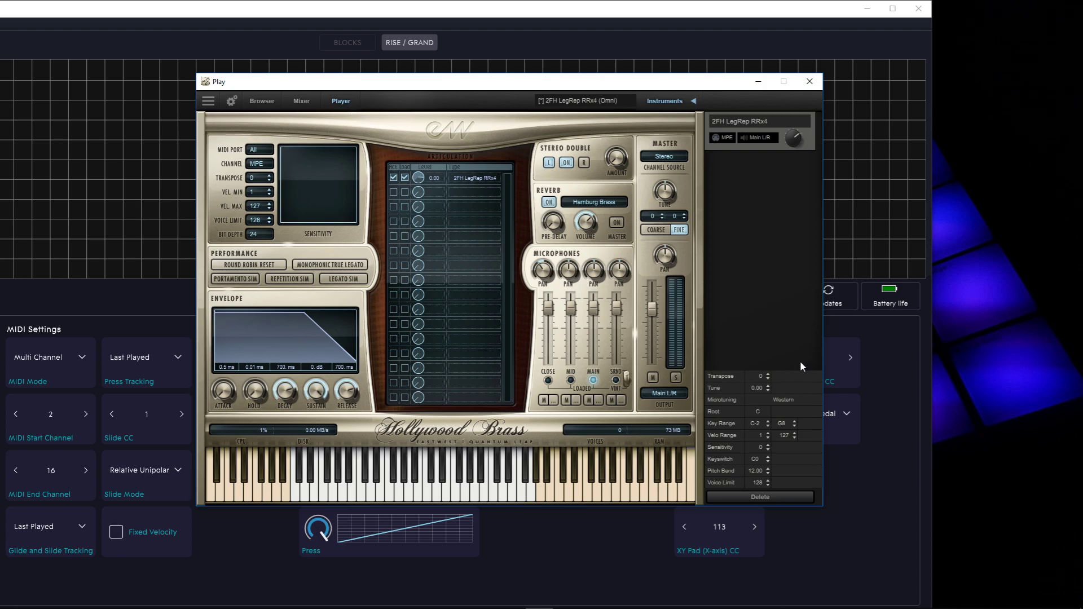